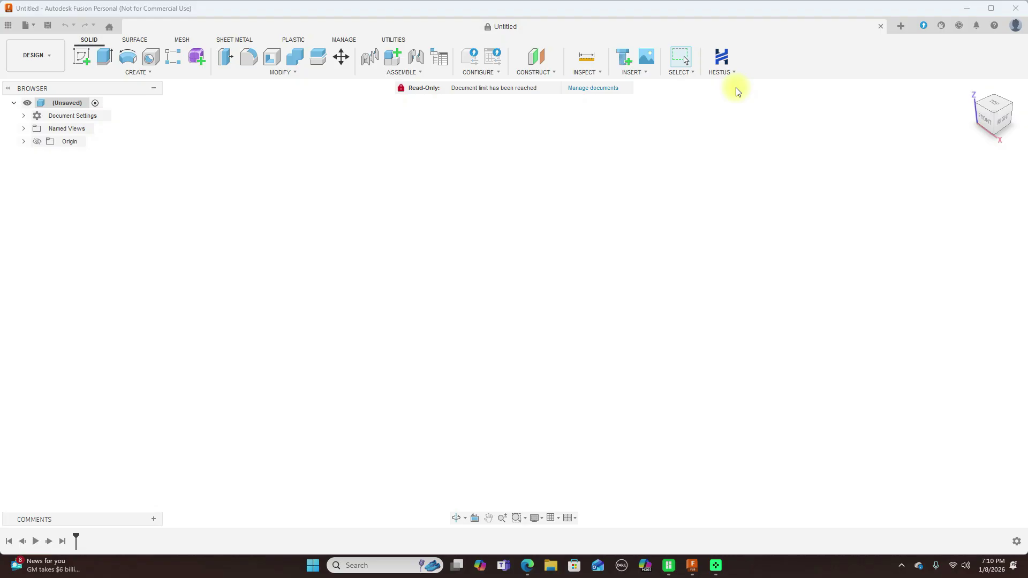
- Start a new sketch on the YZ plane, facing the right view
click(1002, 119)
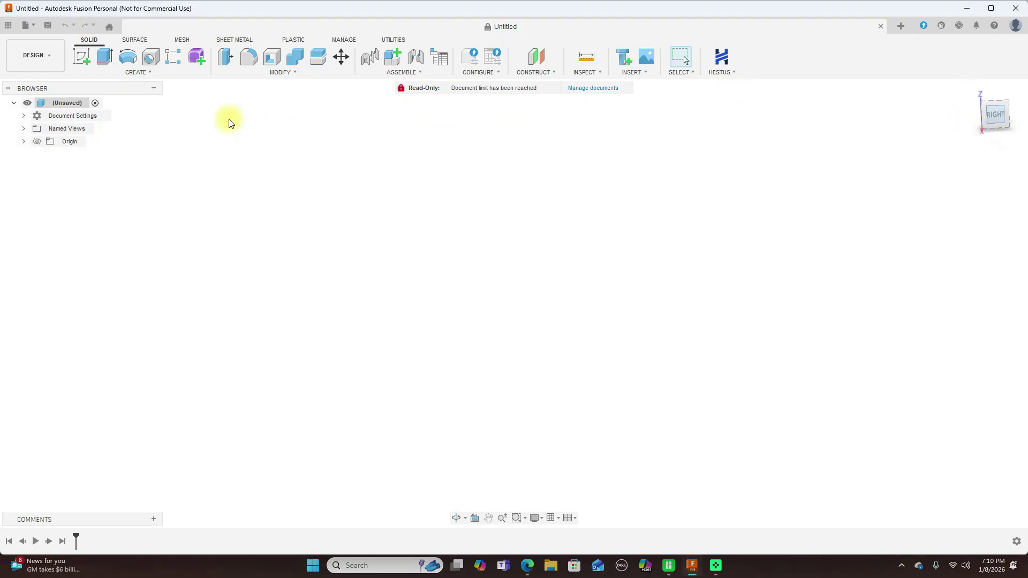
click(82, 56)
click(541, 271)
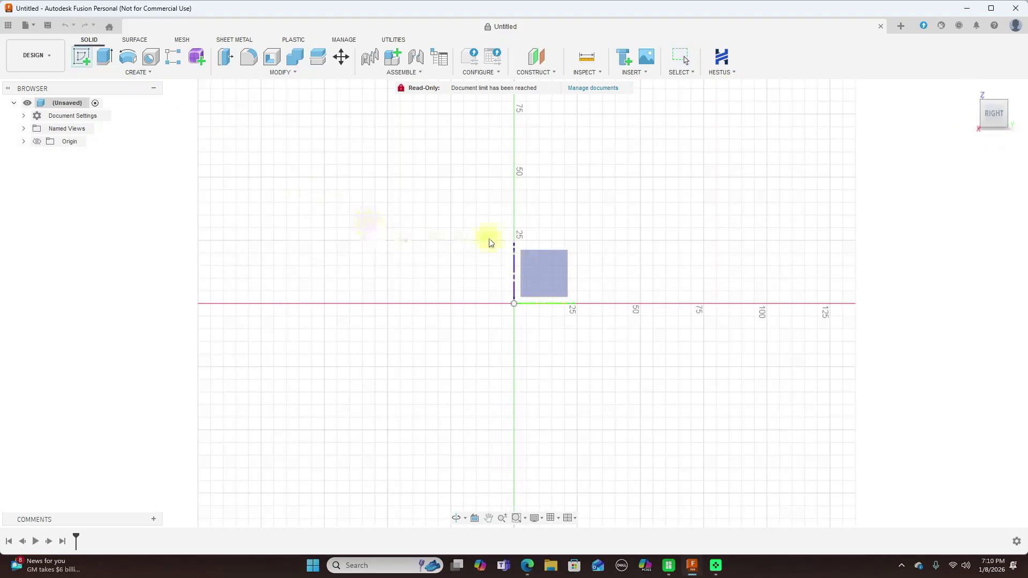
click(538, 272)
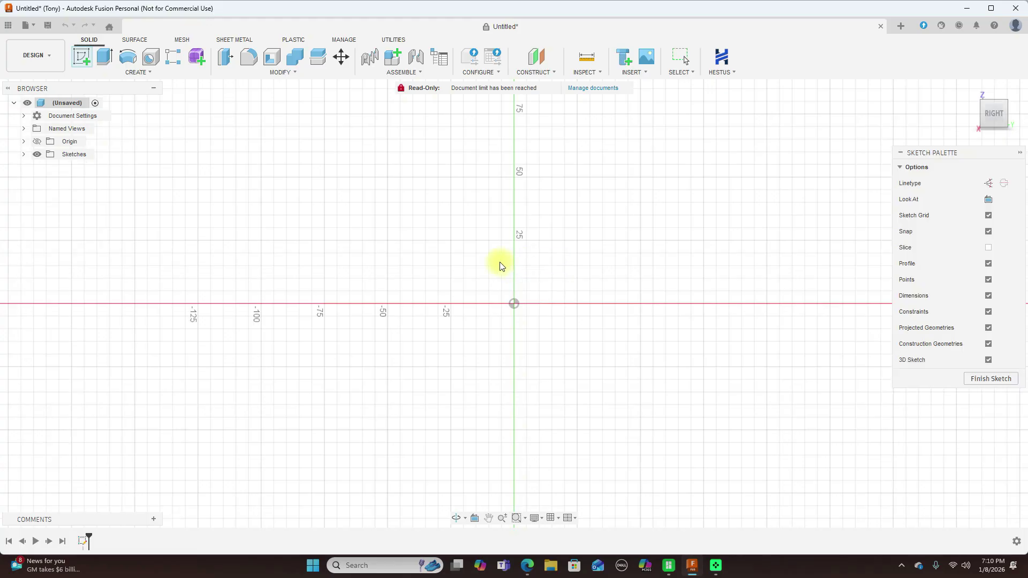
scroll(499, 262, down, 1)
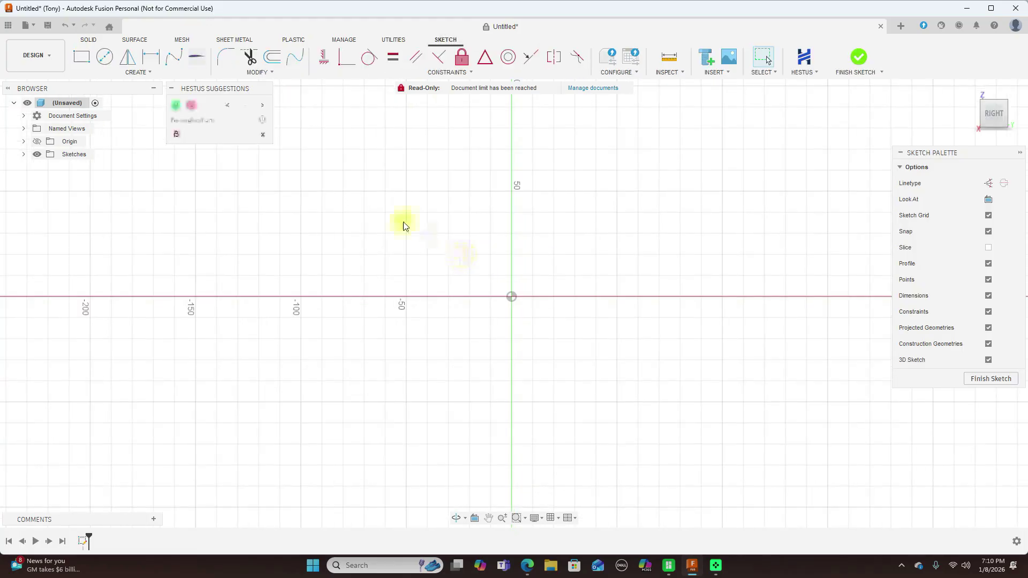
- Sketch a steep line about 89 mm long, well left of the origin and crossing the horizontal axis
key(l)
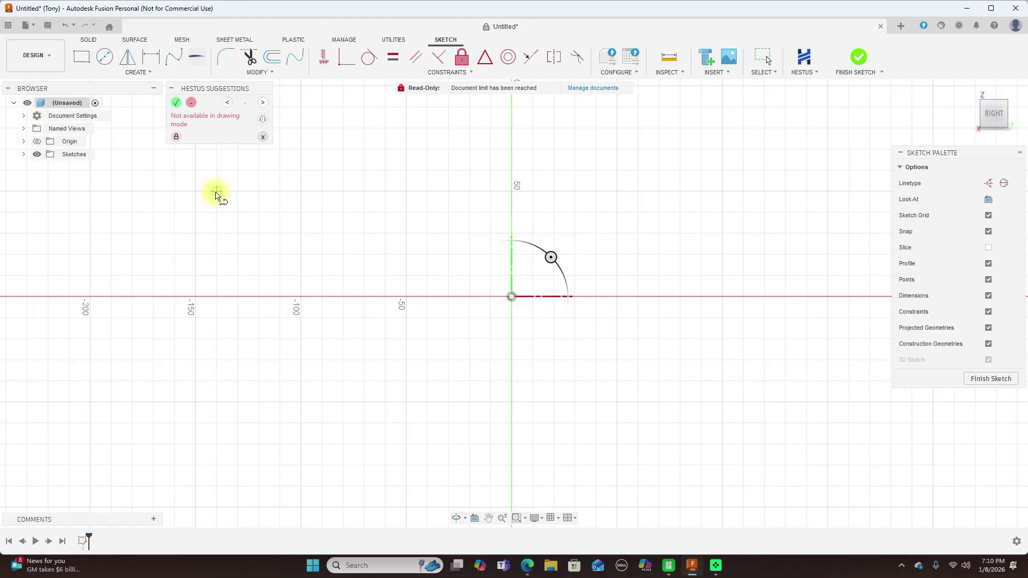
click(216, 192)
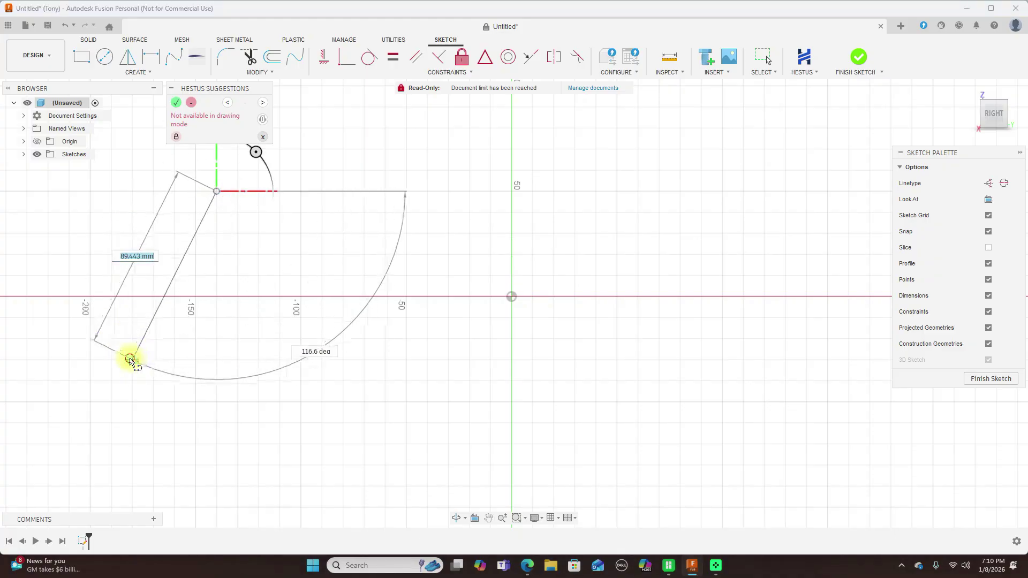
click(130, 360)
right_click(130, 356)
click(171, 358)
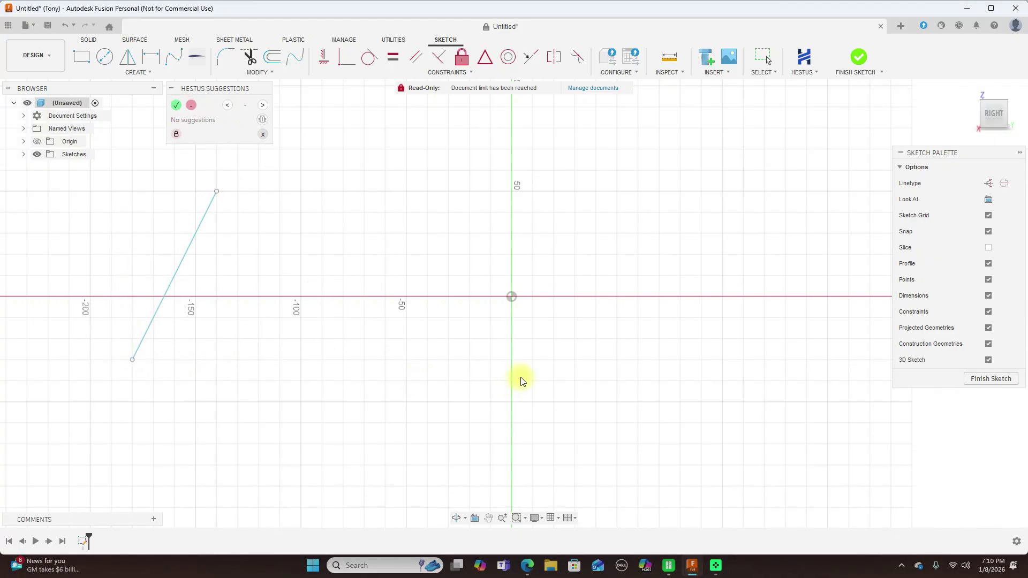
- Sketch a separate line to the upper right of the origin, sloping down to the right and ending above the horizontal axis
right_click(585, 293)
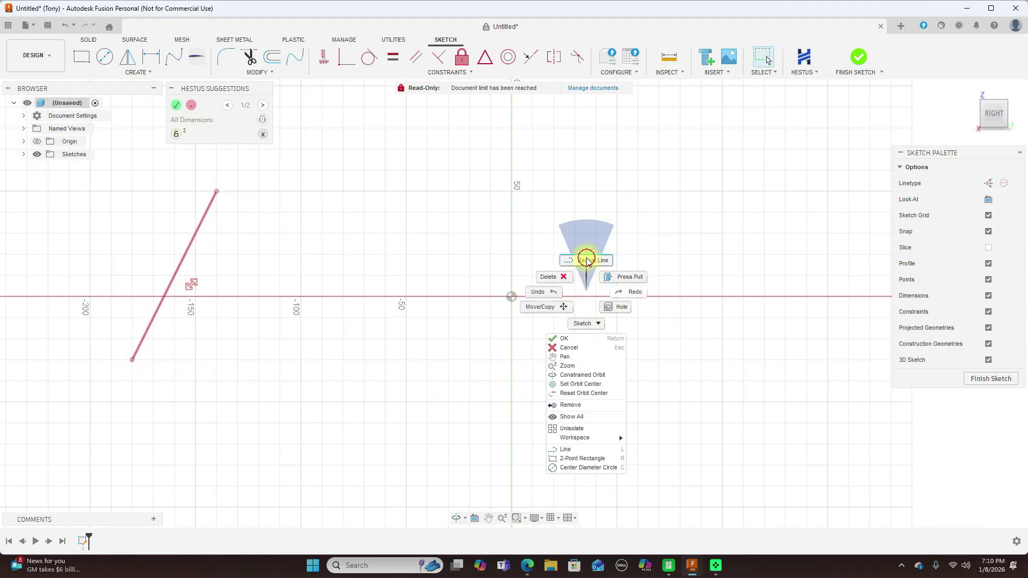
click(587, 260)
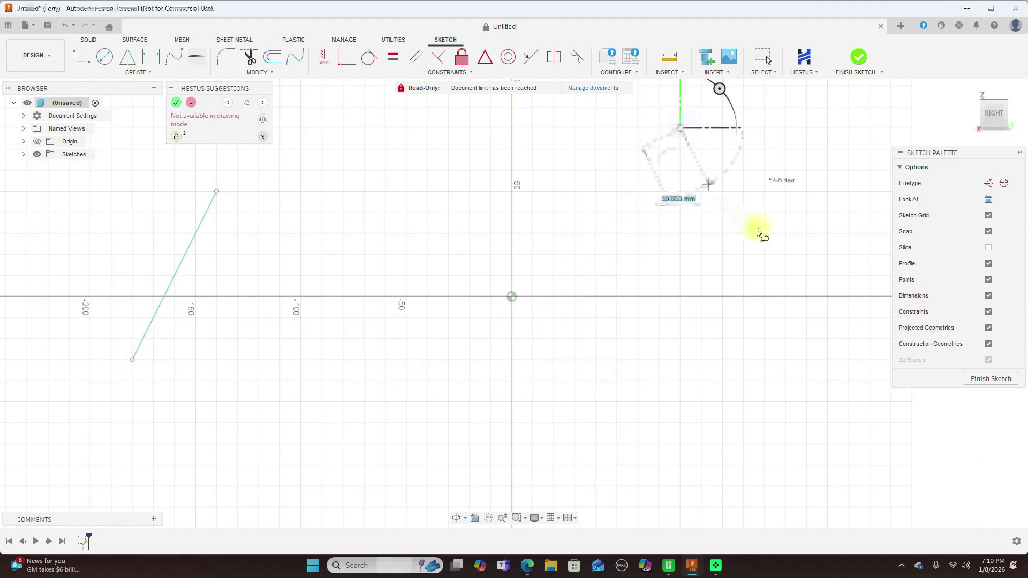
click(787, 257)
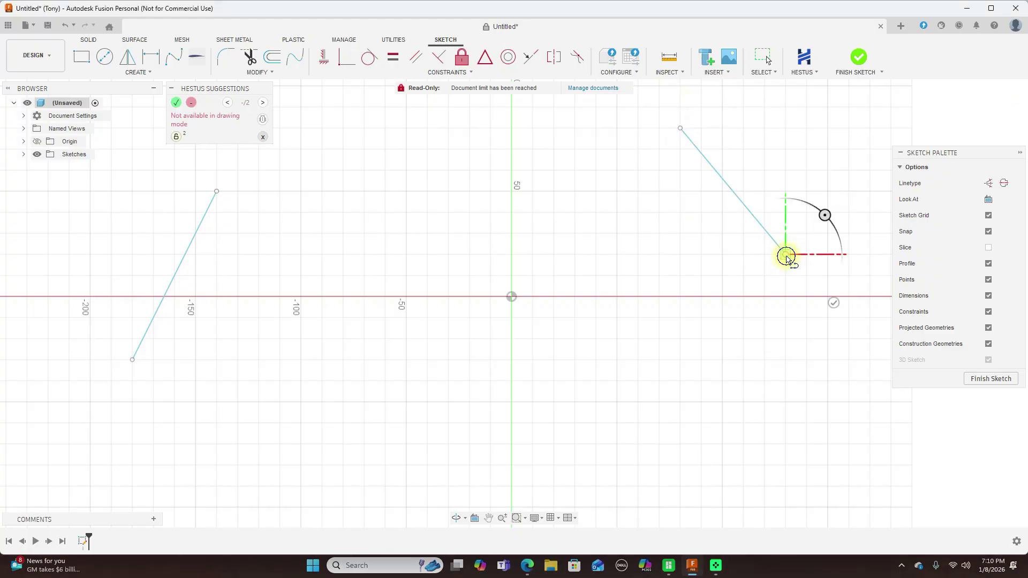
right_click(787, 256)
click(818, 257)
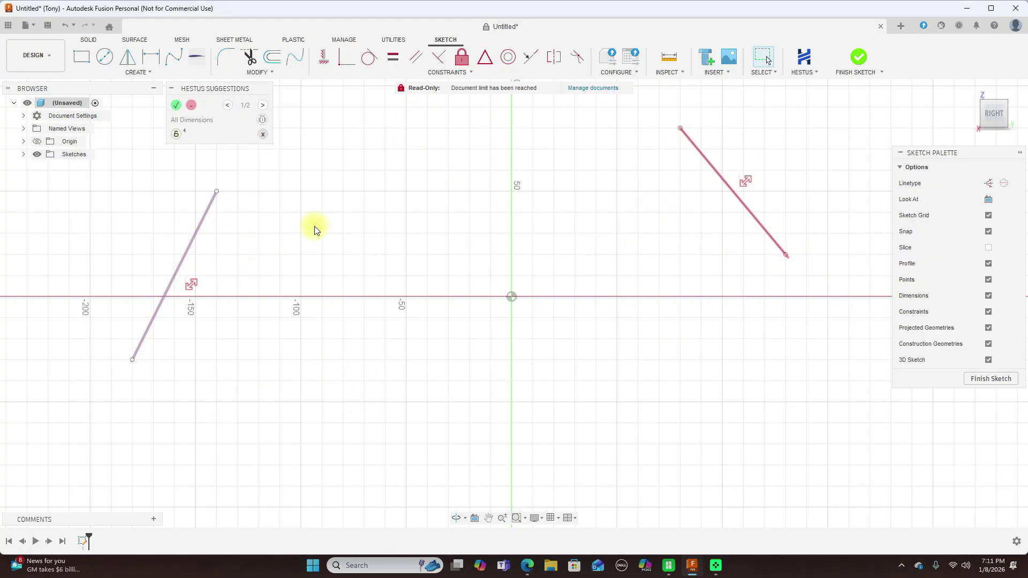
- Sketch a horizontal line about 120 mm long below the origin, spanning both sides of the vertical axis
right_click(383, 415)
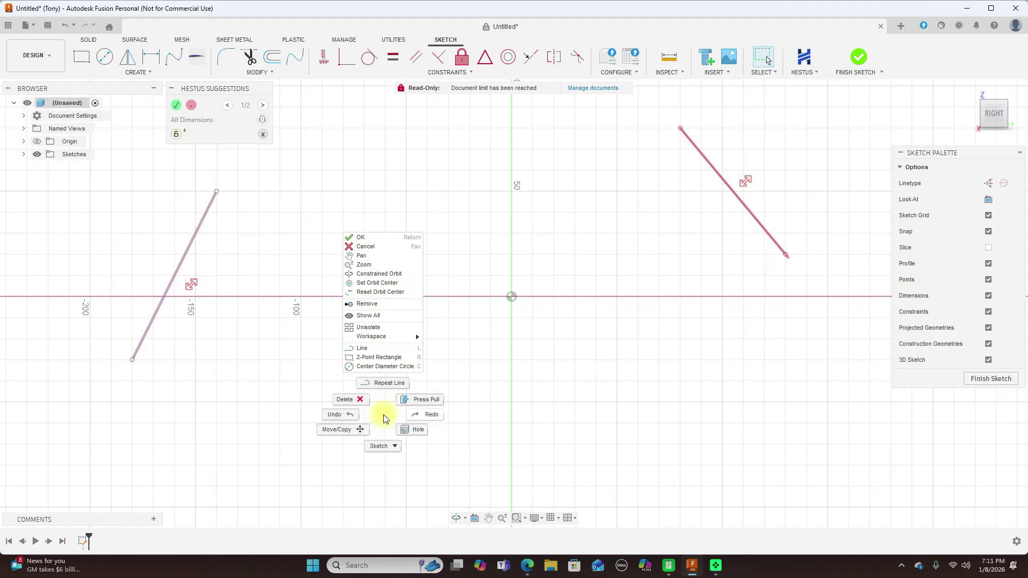
click(389, 384)
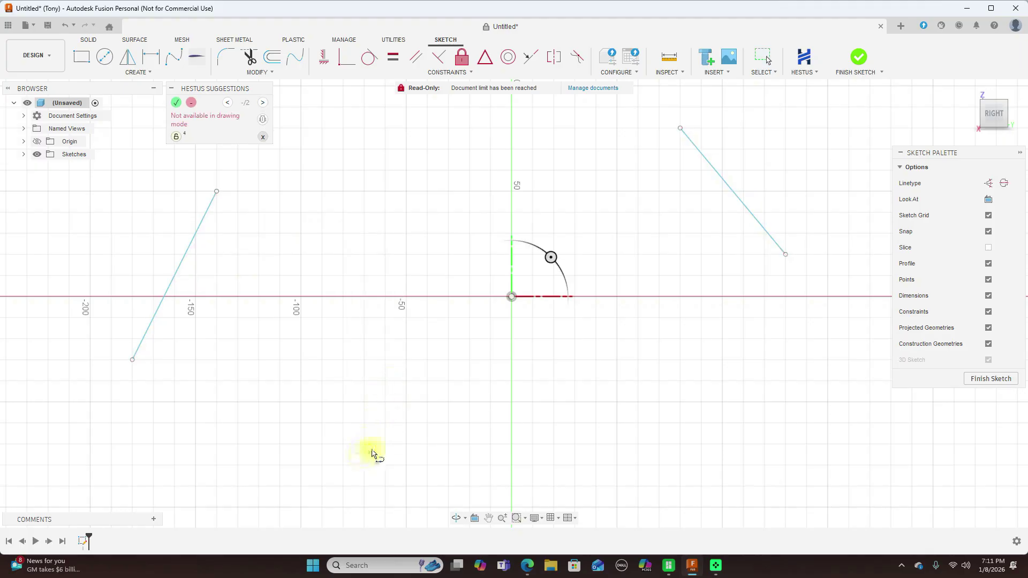
click(366, 444)
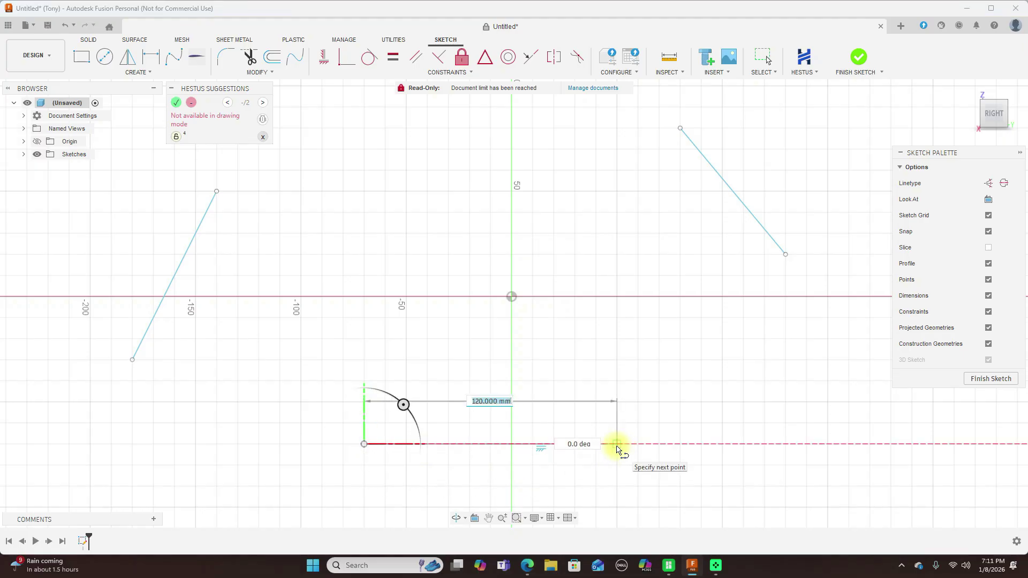
click(617, 444)
right_click(616, 448)
click(648, 451)
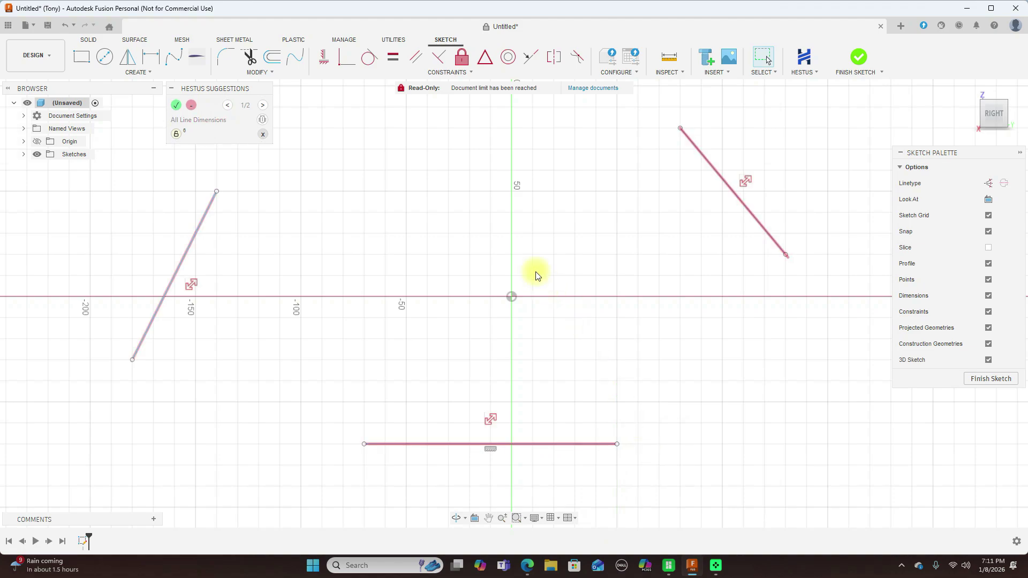
- Sketch a gently sloping line above the origin, starting about 50 mm left and 50 mm up and falling to the right across the vertical axis
key(l)
click(406, 191)
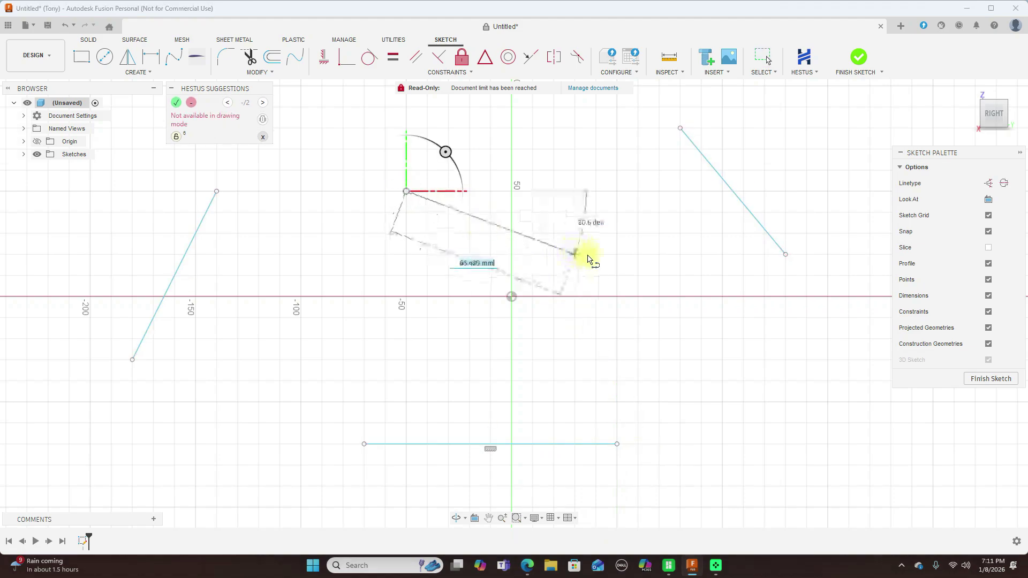
click(596, 256)
right_click(596, 257)
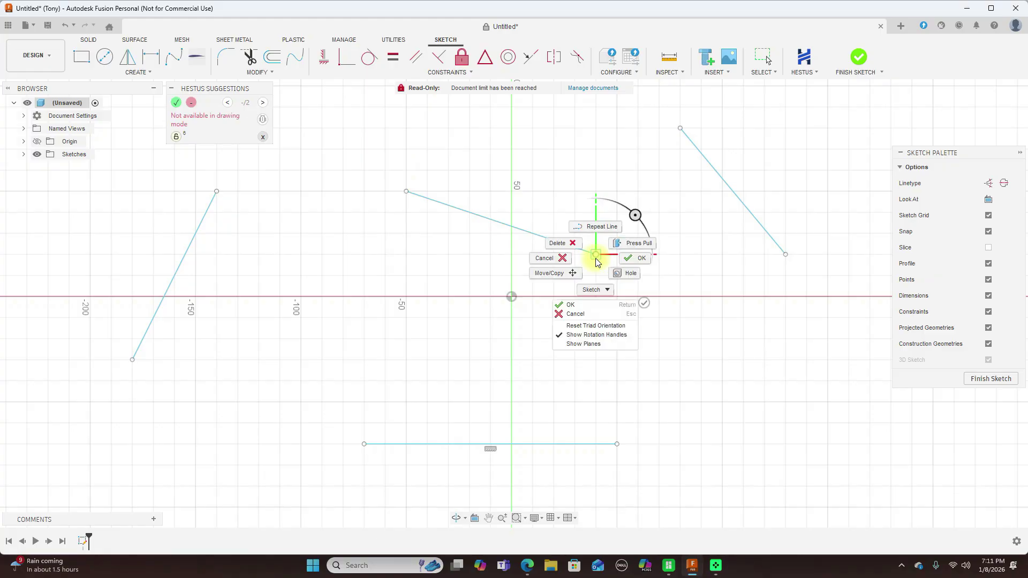
click(626, 258)
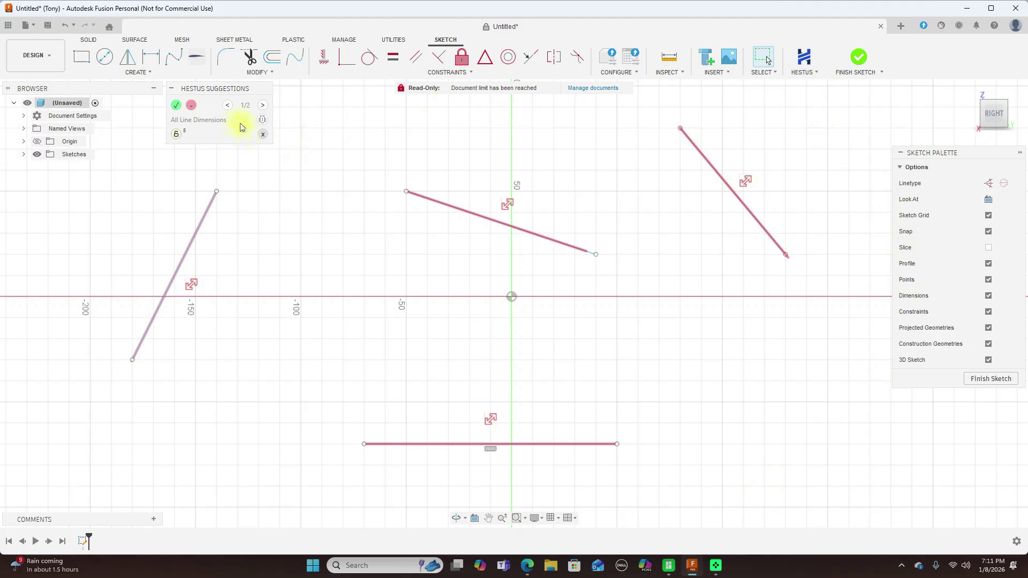
click(817, 77)
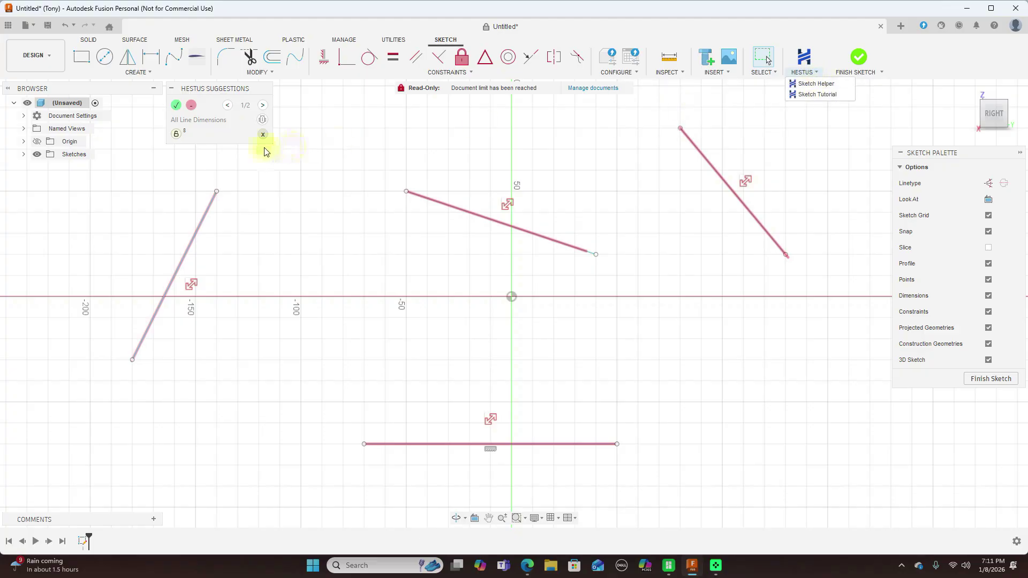
click(608, 155)
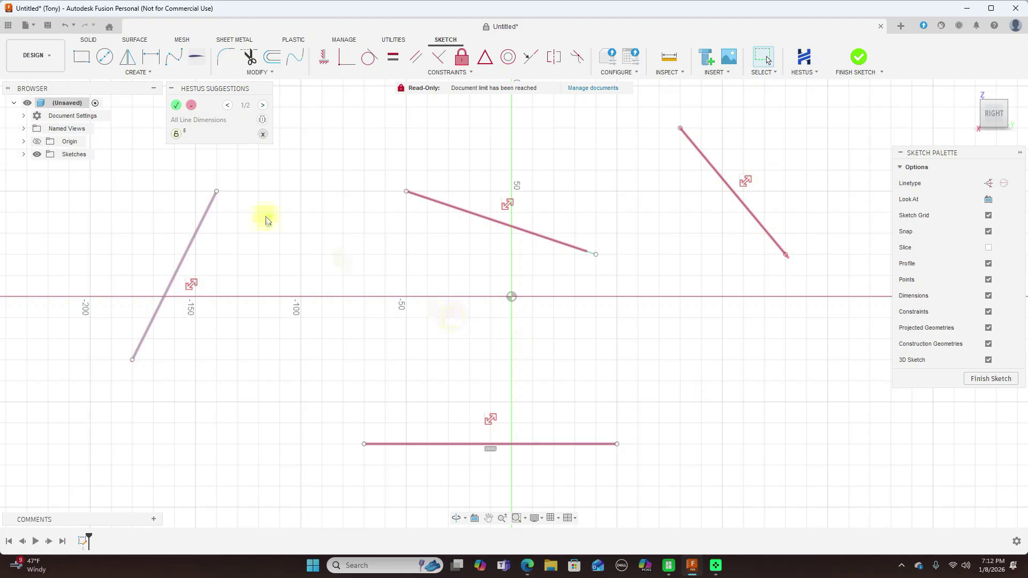
- Add an aligned length dimension to the steep leftmost line, keep its drawn value, and end the dimensioning
click(151, 58)
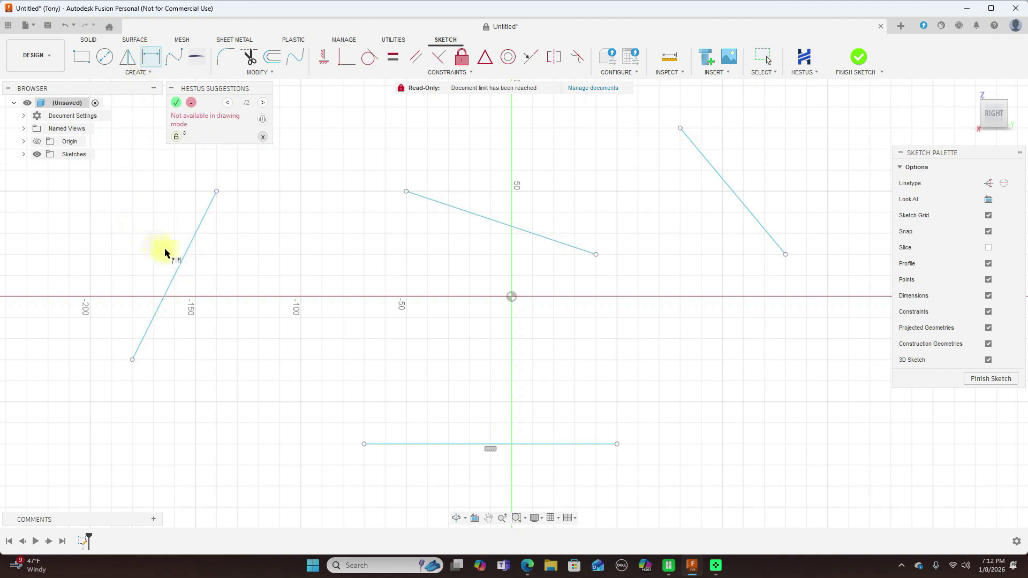
click(182, 260)
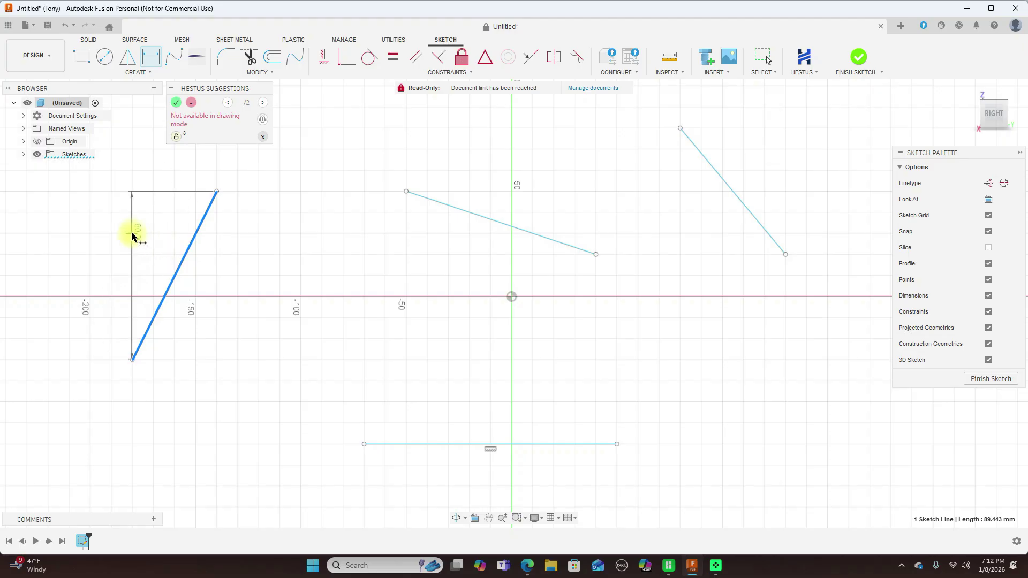
click(160, 242)
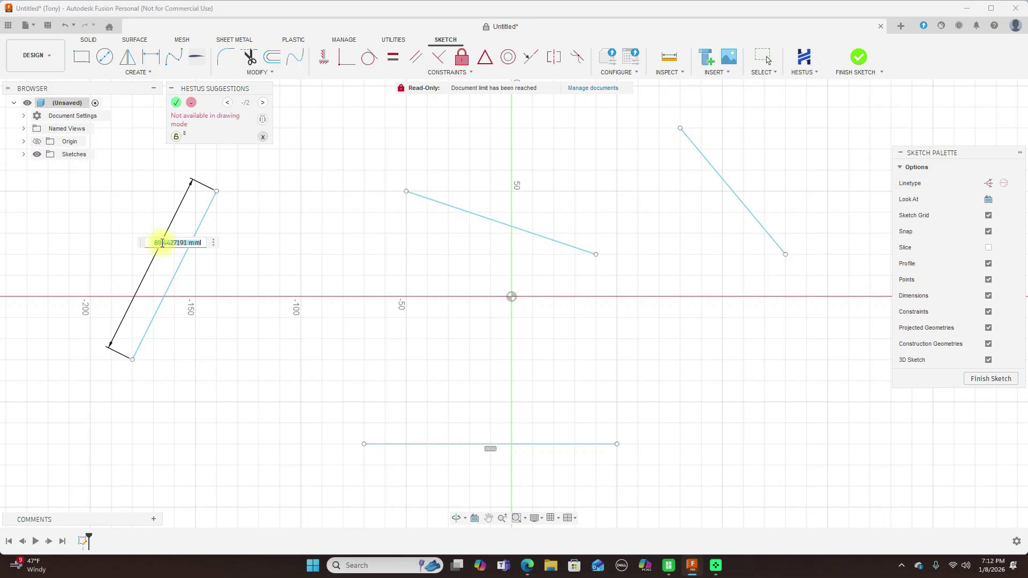
key(Return)
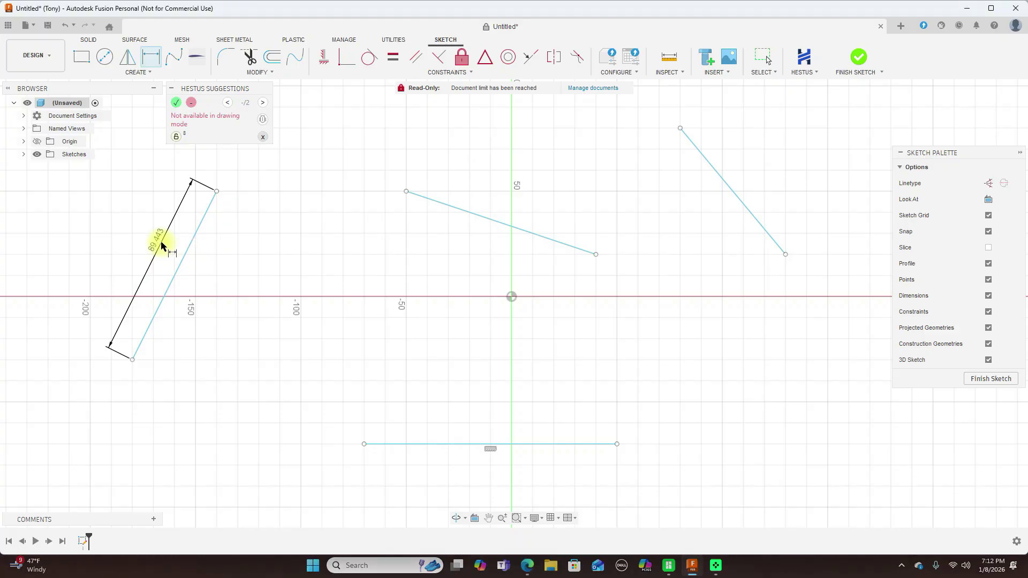
right_click(96, 223)
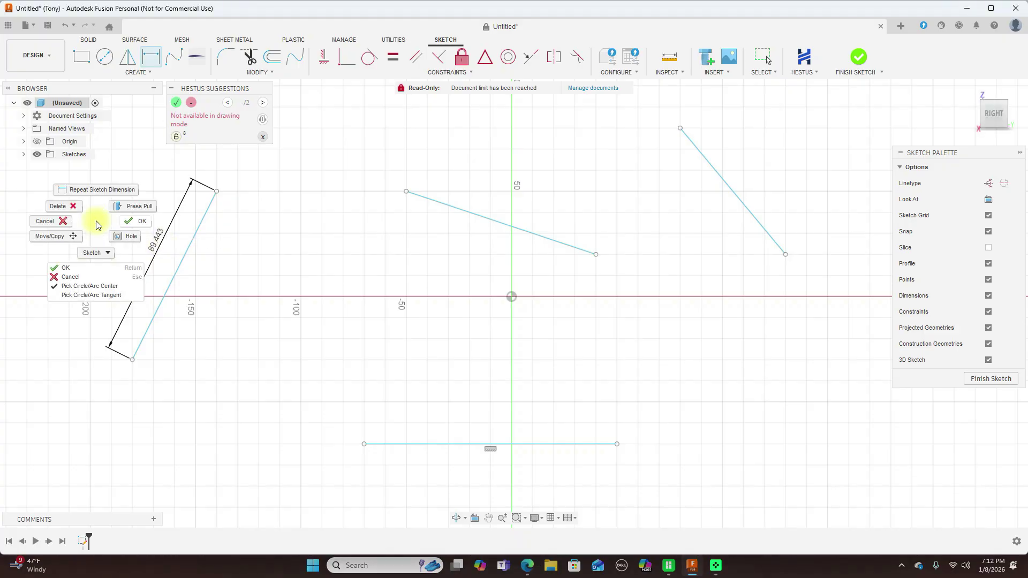
click(68, 228)
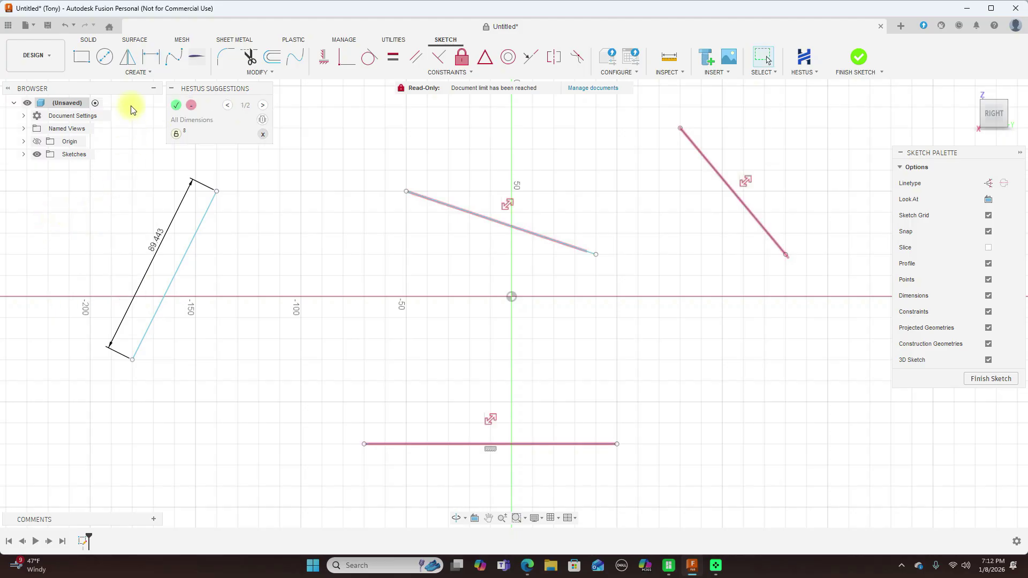
- Accept the Hestus All Dimensions suggestion to dimension the remaining three lines at 90, 80 and 120 mm
click(63, 29)
key(Return)
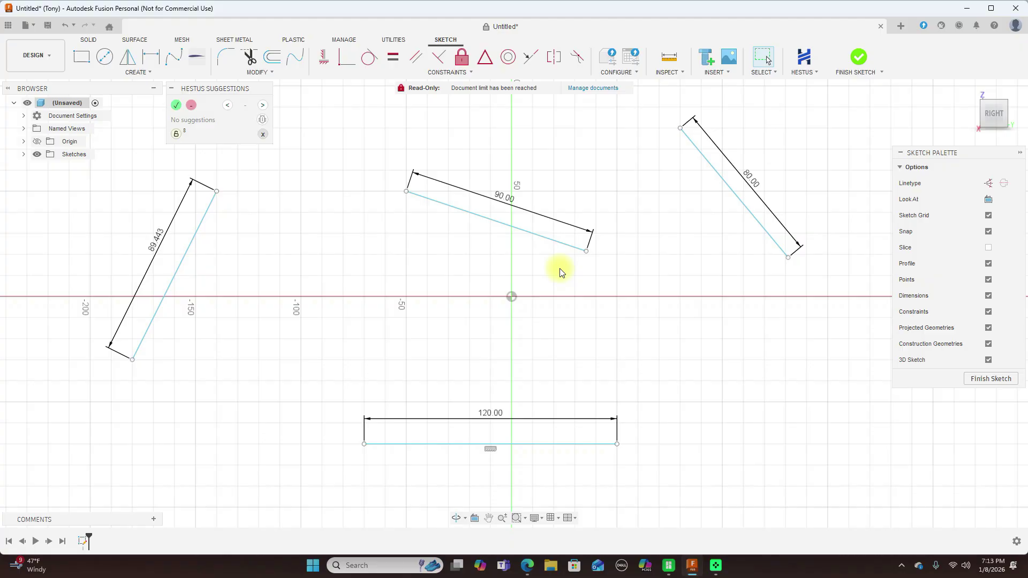
- Sketch a center-diameter circle between the steep leftmost line and the origin, reaching the start of the 90 mm line
click(109, 63)
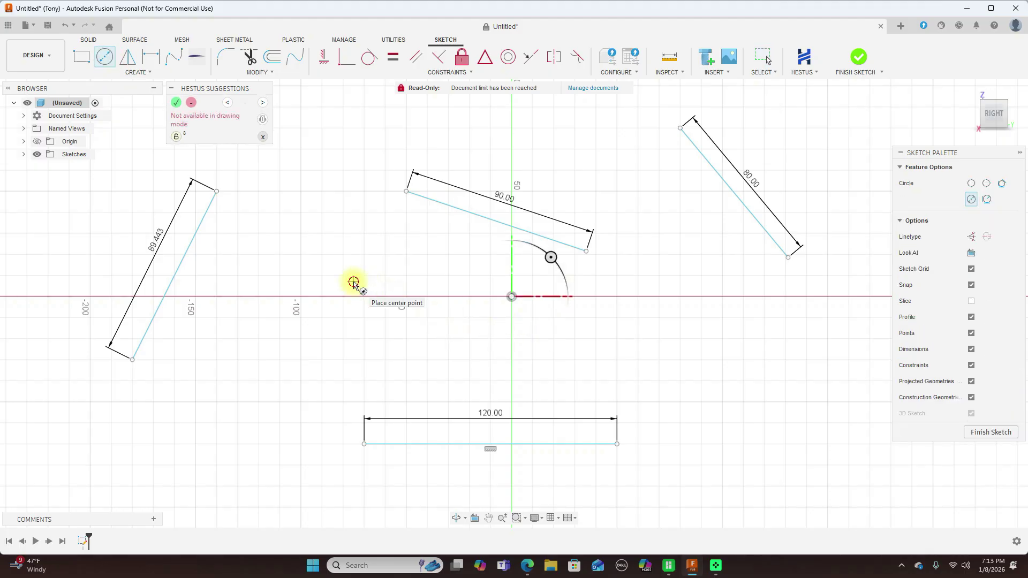
click(353, 281)
click(443, 333)
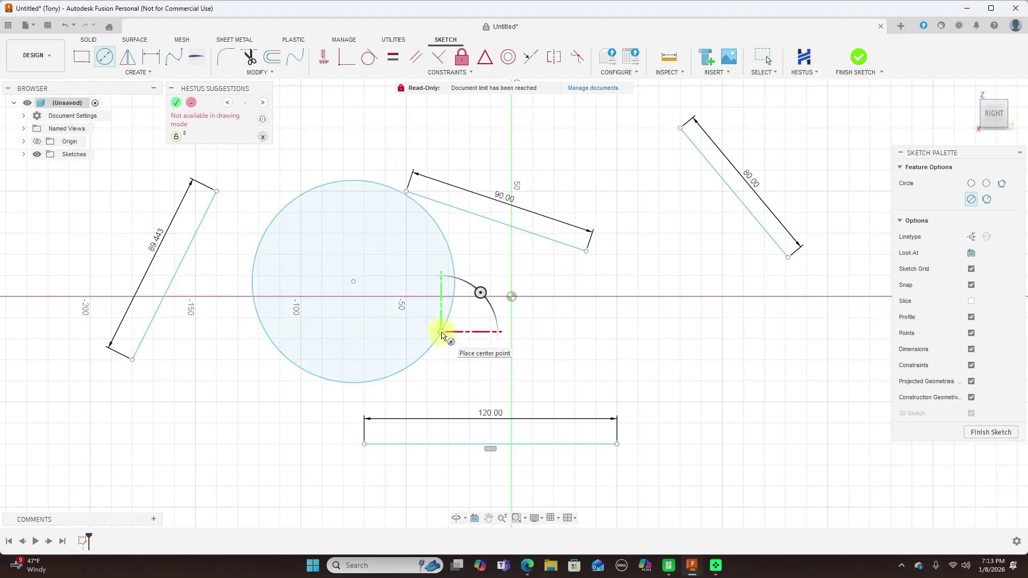
right_click(442, 335)
click(476, 334)
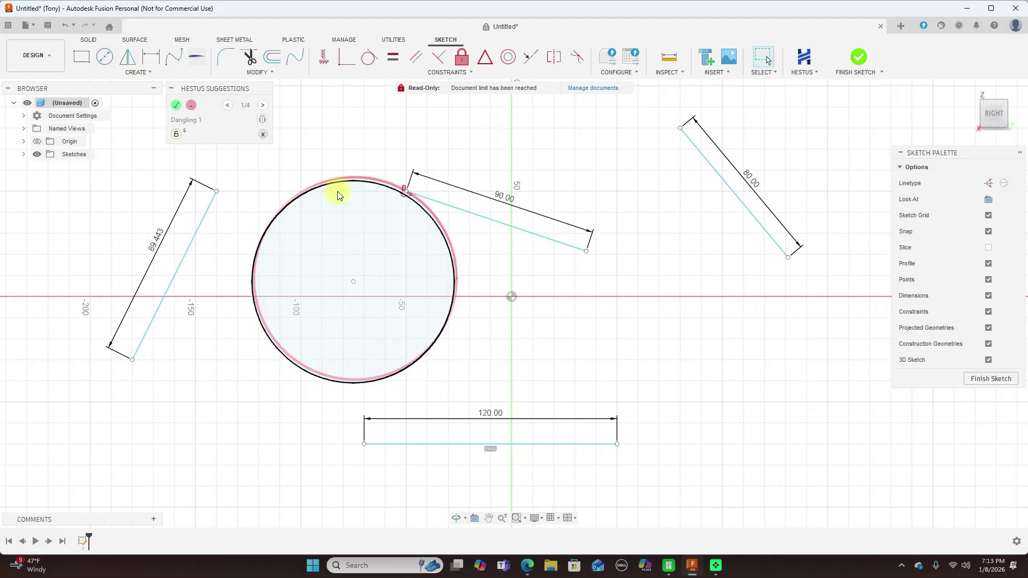
- Go through the Hestus suggestions for the circle and accept Circle Centerlines
click(239, 107)
click(239, 106)
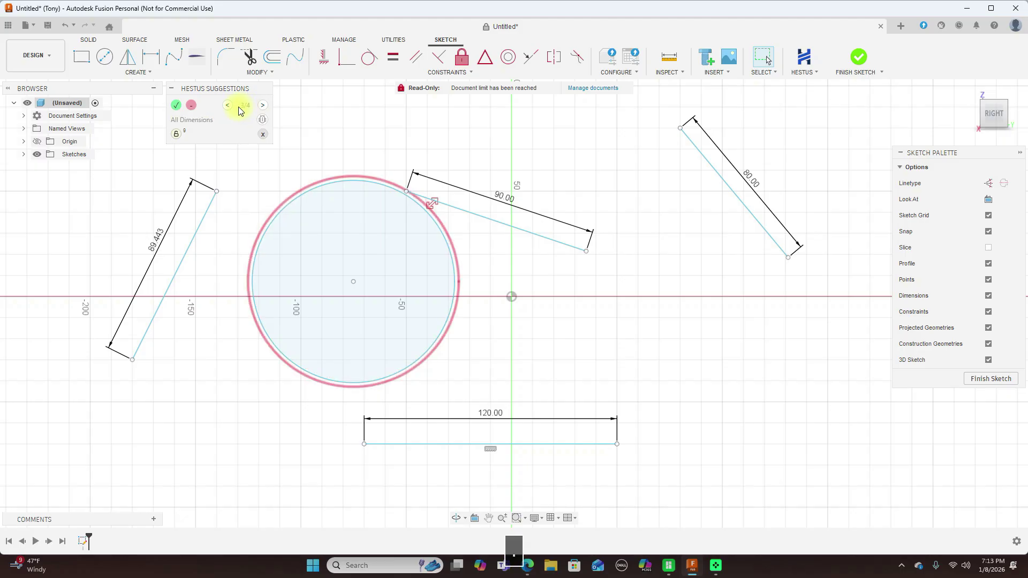
click(239, 107)
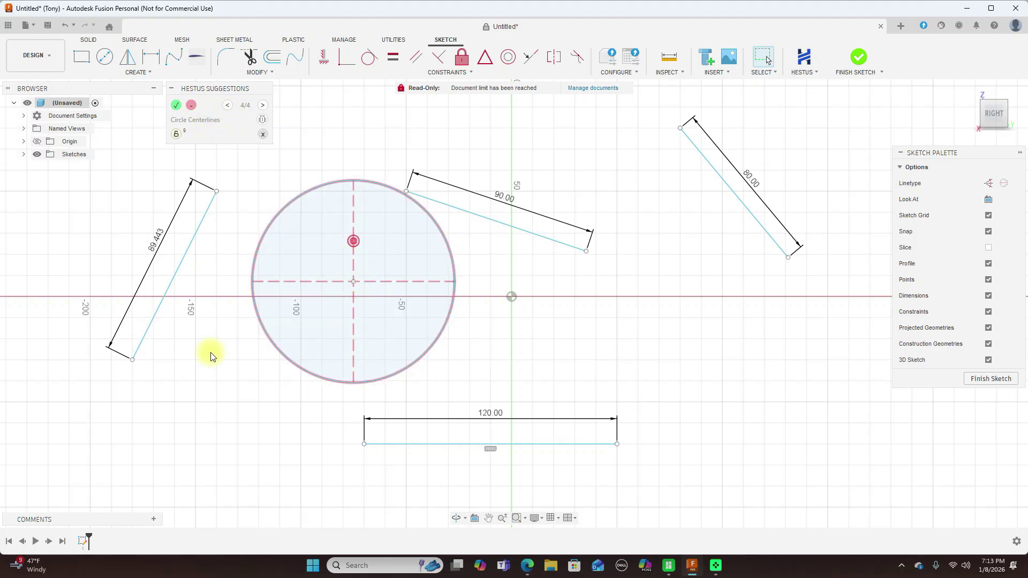
key(Return)
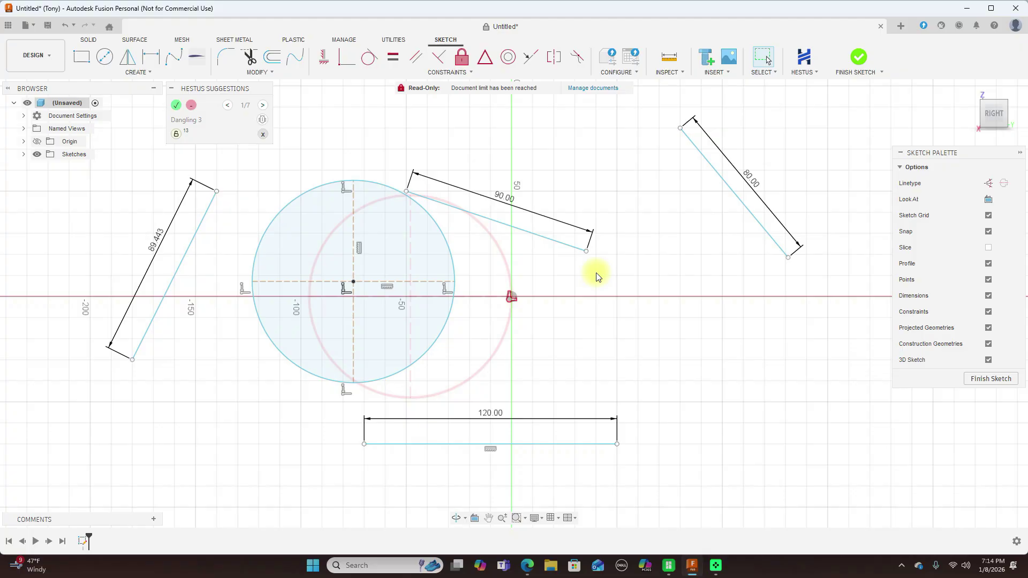
- Apply a Coincident constraint between the circle's center point and the sketch origin, and end the constraint command
click(355, 281)
click(346, 65)
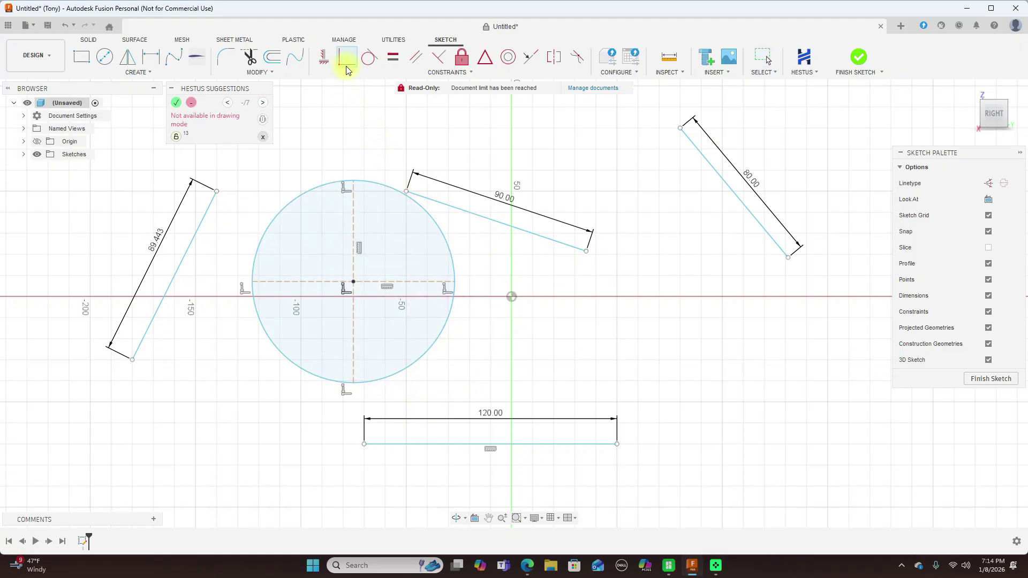
click(353, 270)
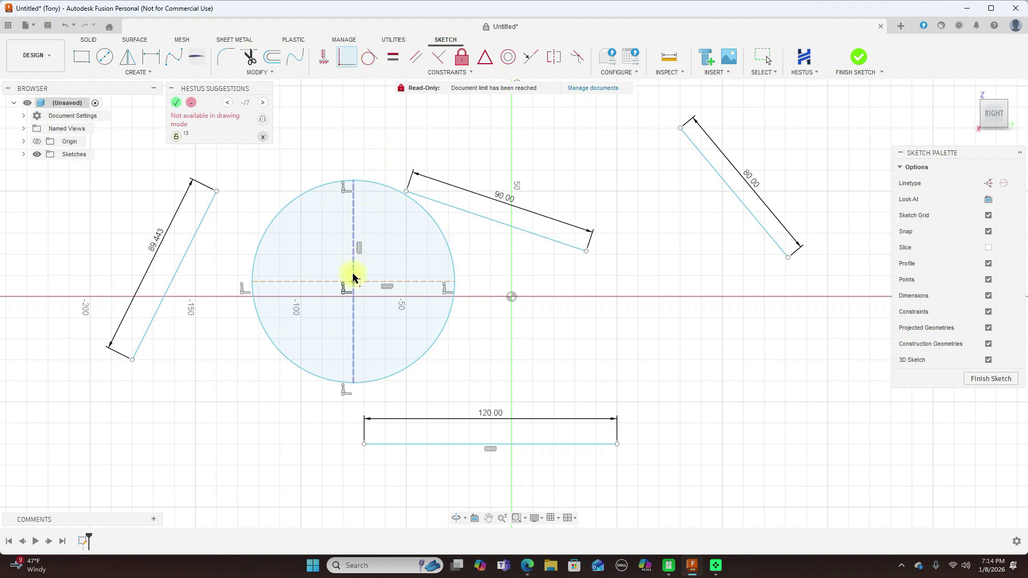
click(512, 296)
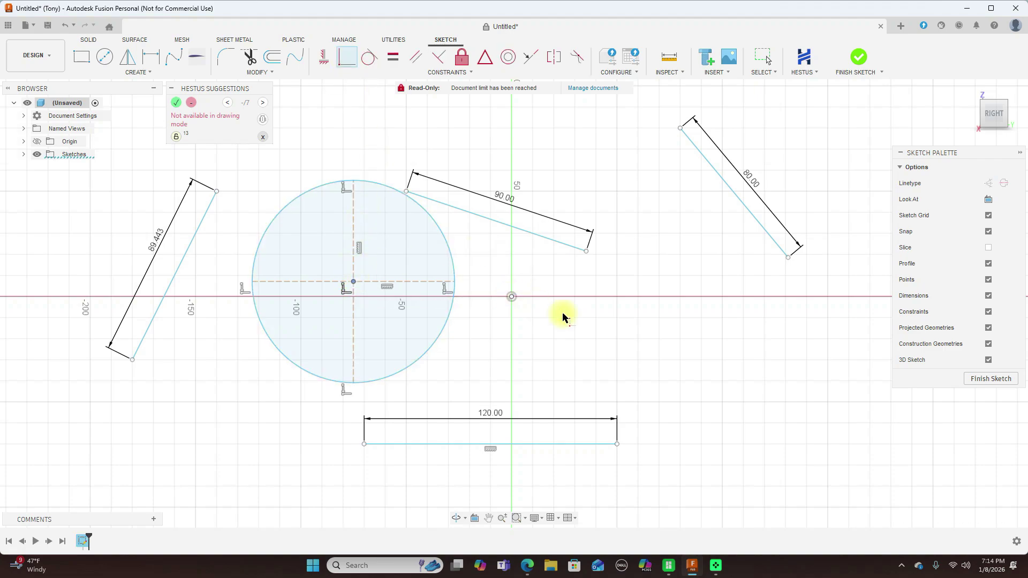
right_click(682, 339)
click(727, 343)
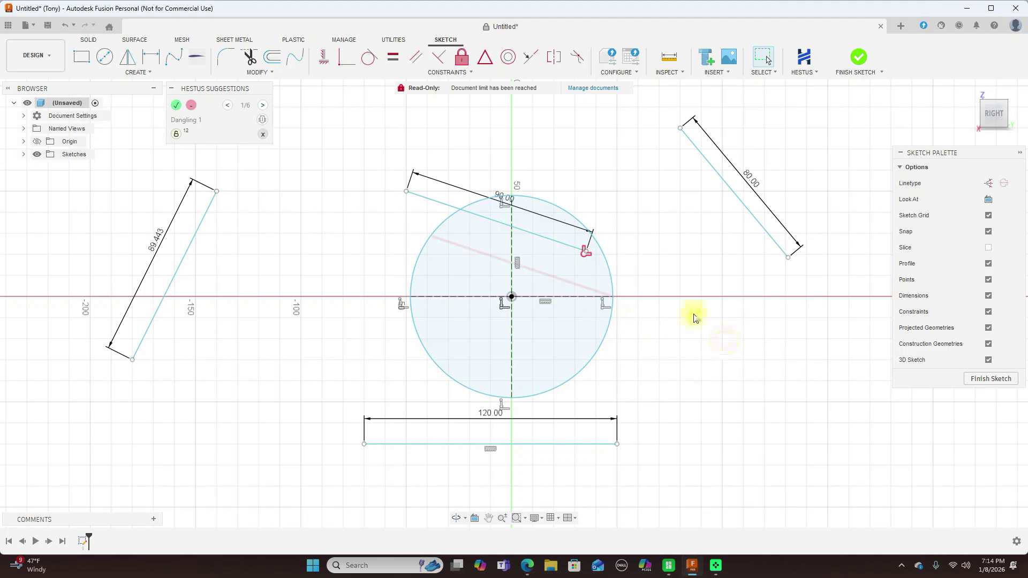
- Fix the circle in place and accept the Hestus Dangling 4 suggestion to attach the 90 mm line's upper endpoint to it
click(461, 57)
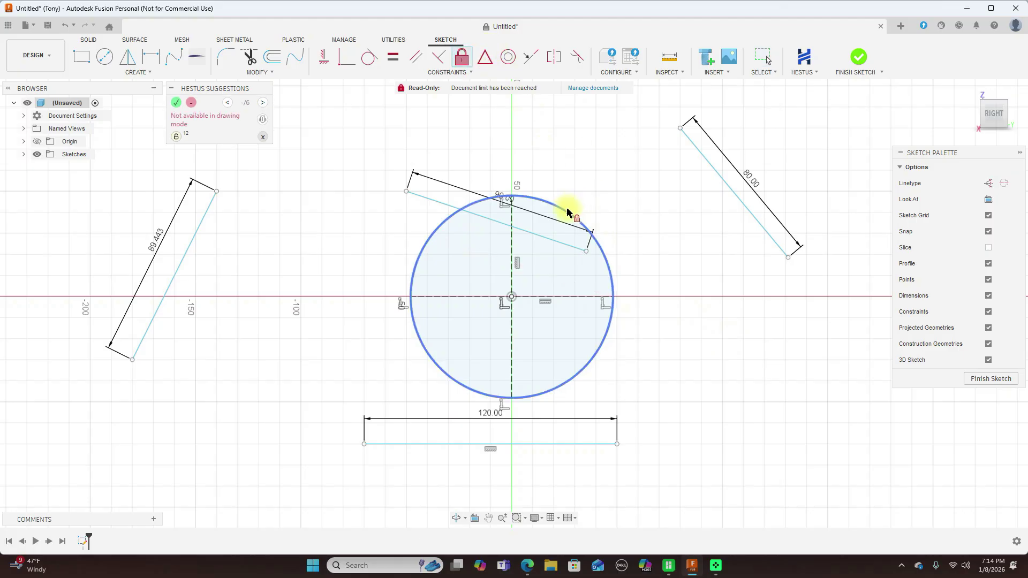
click(578, 207)
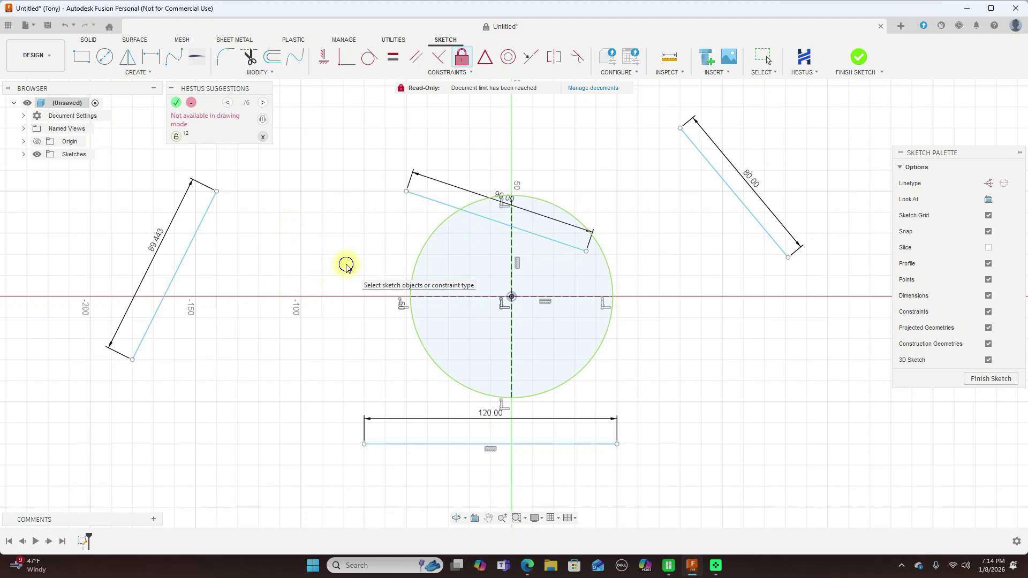
right_click(346, 267)
click(311, 270)
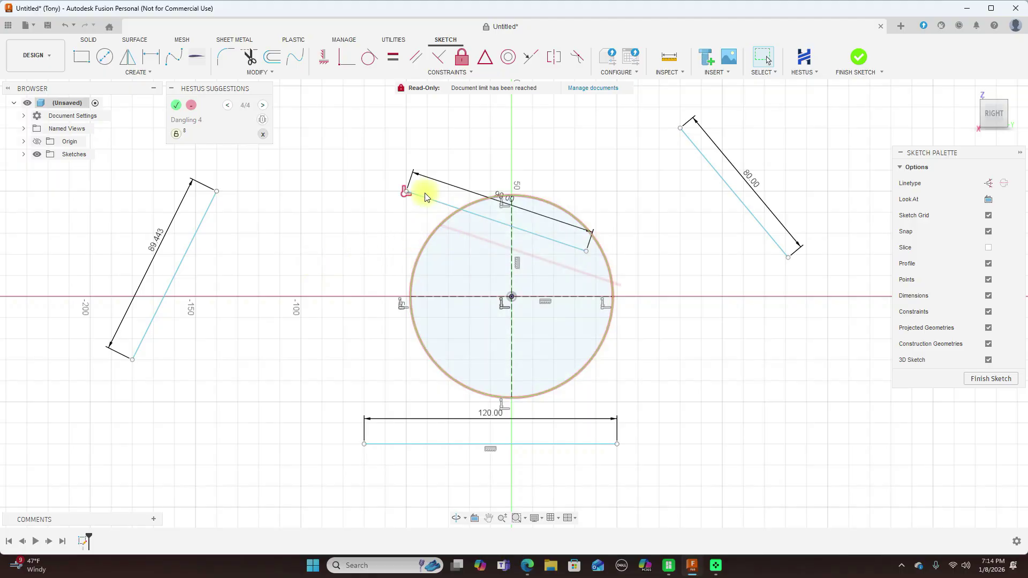
key(Return)
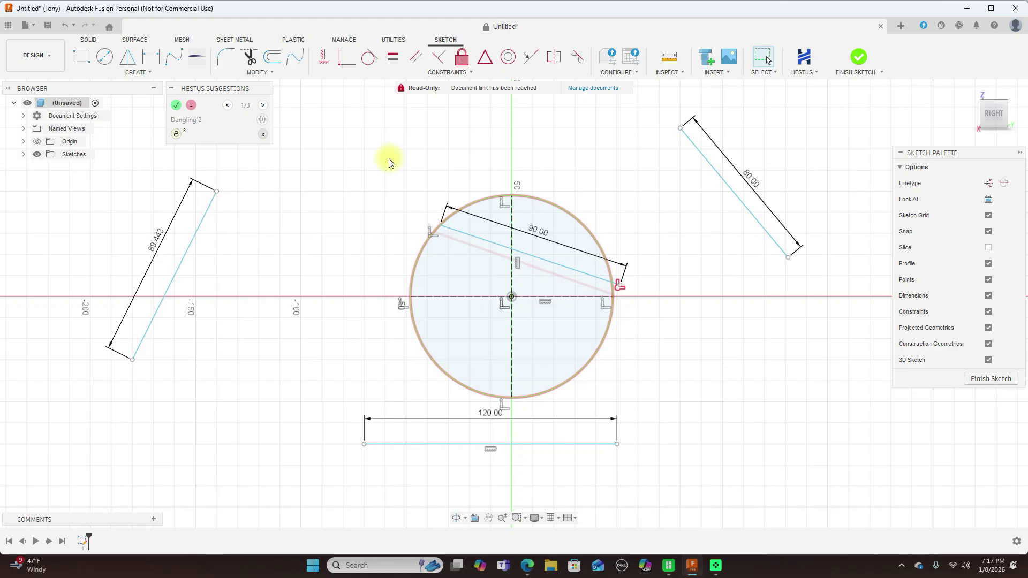
- Move the 80 mm line beside the steep leftmost line and accept the Hestus Dangling Points 1 suggestion to join their upper endpoints
scroll(436, 212, down, 2)
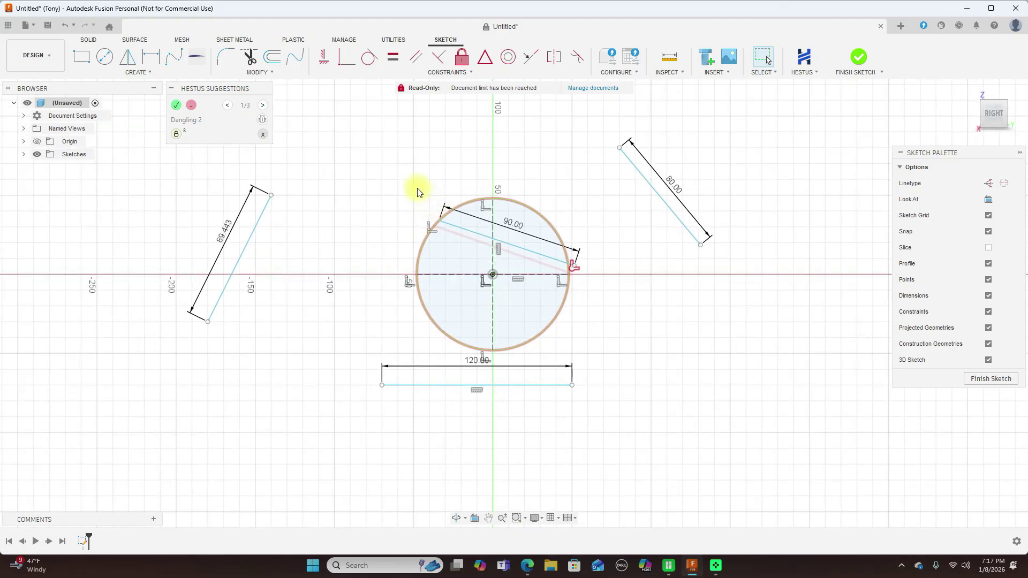
middle_drag(417, 187, 452, 215)
scroll(454, 195, up, 1)
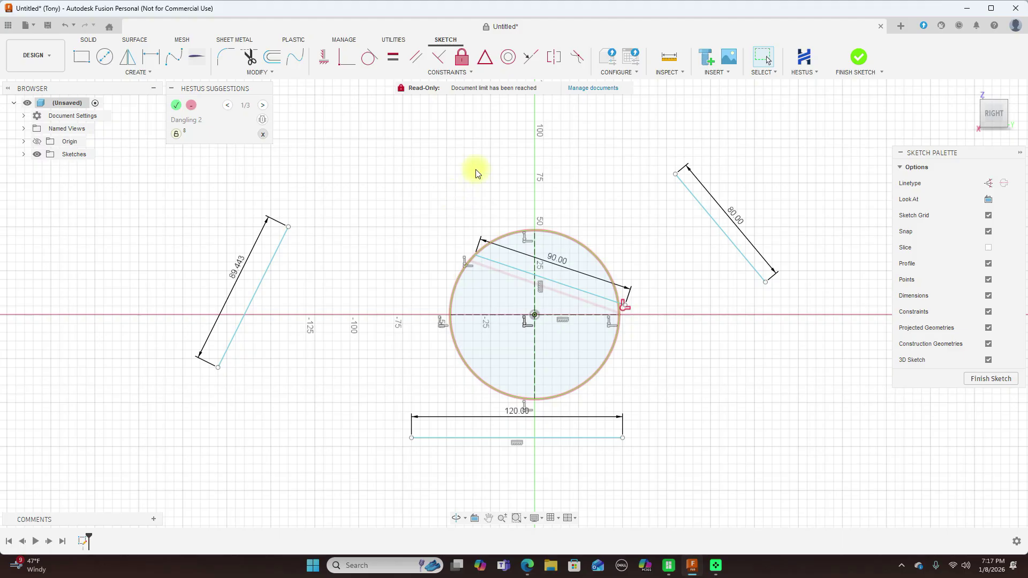
click(691, 205)
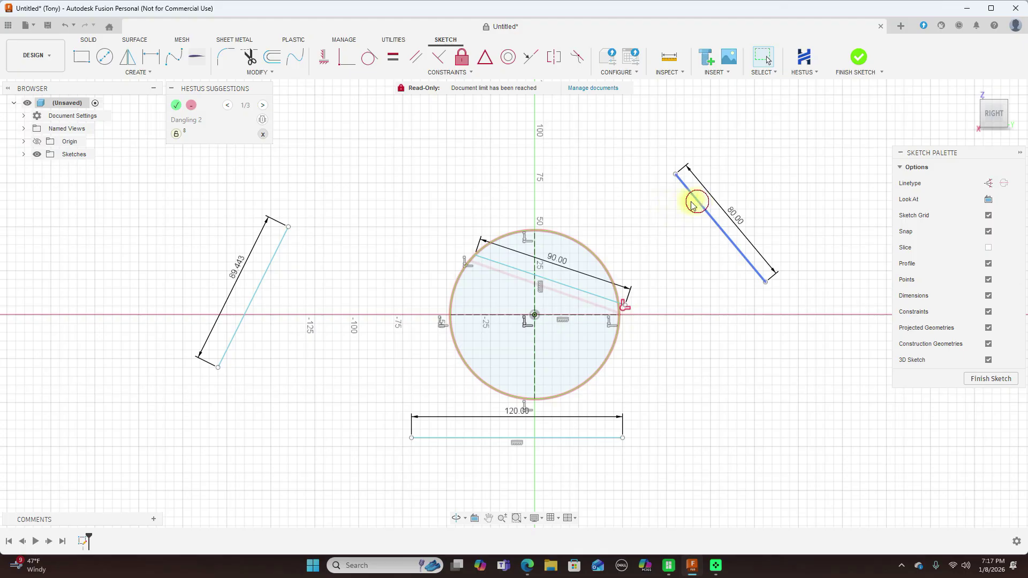
drag(692, 204, 321, 259)
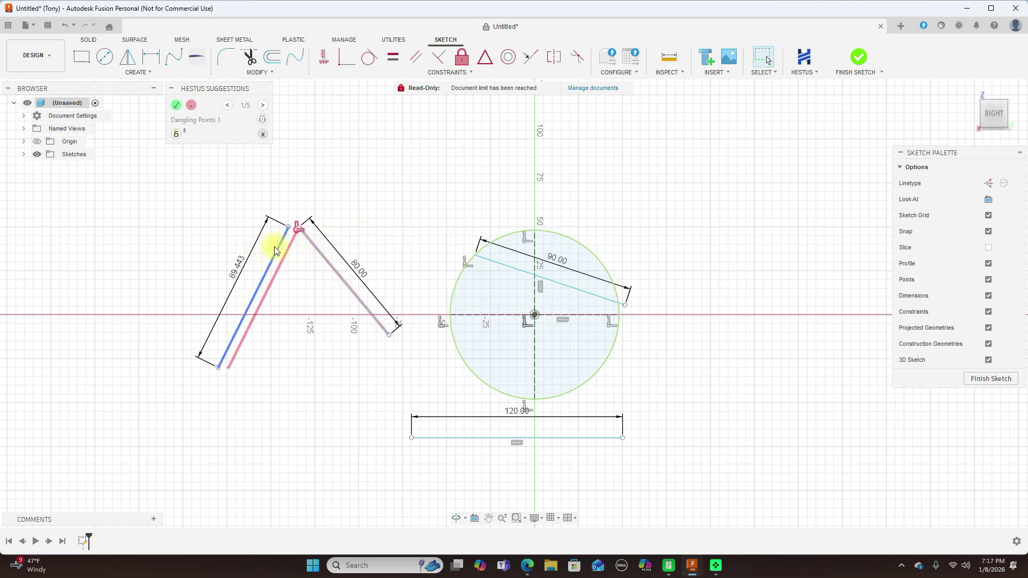
key(Return)
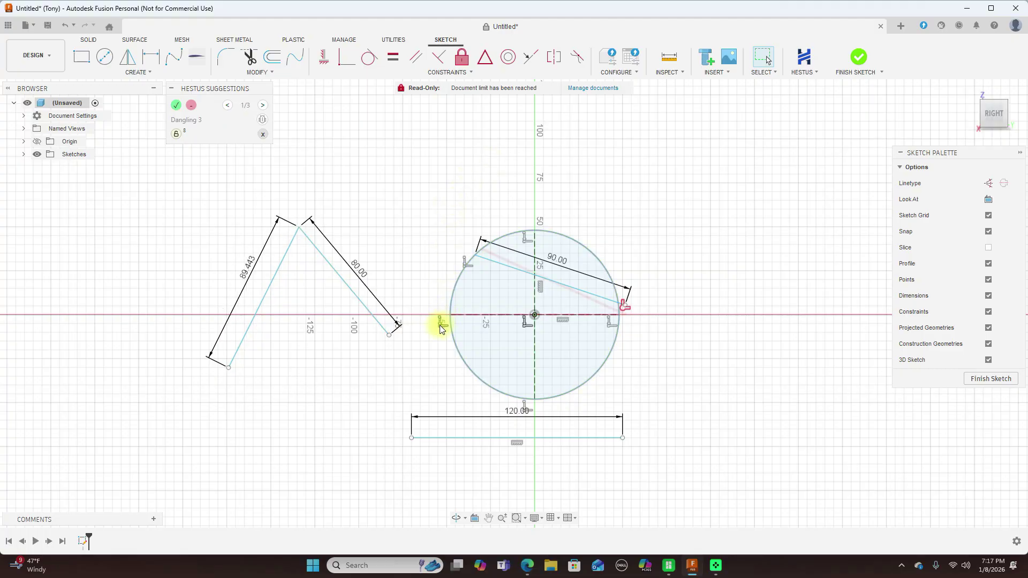
- Move the joined line pair toward the circle and accept the Hestus Dangling 3 suggestion to attach the 80 mm line's lower endpoint to the circle's center
mouse_move(369, 312)
mouse_down()
mouse_move(396, 299)
mouse_move(504, 295)
mouse_up()
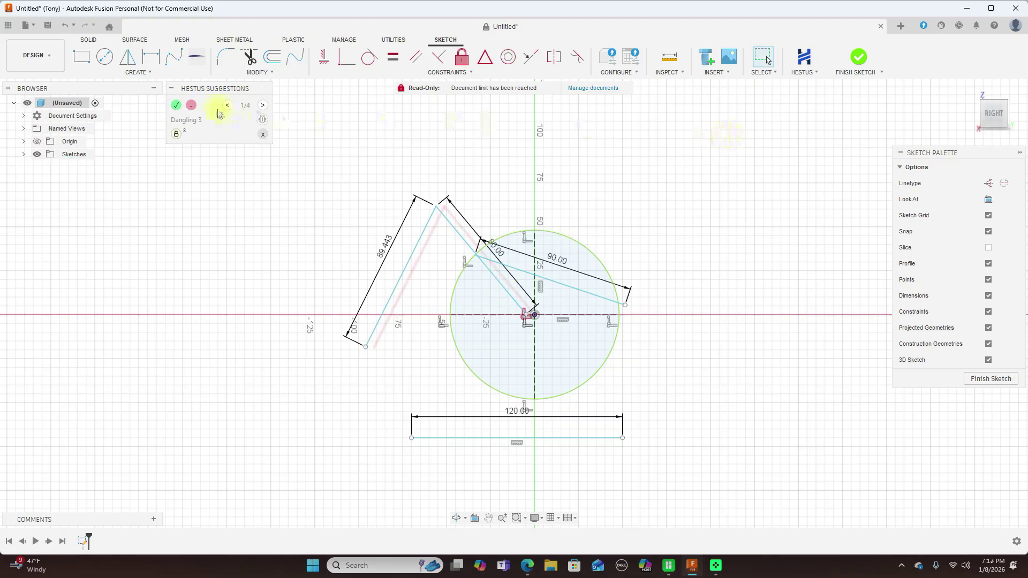
key(Return)
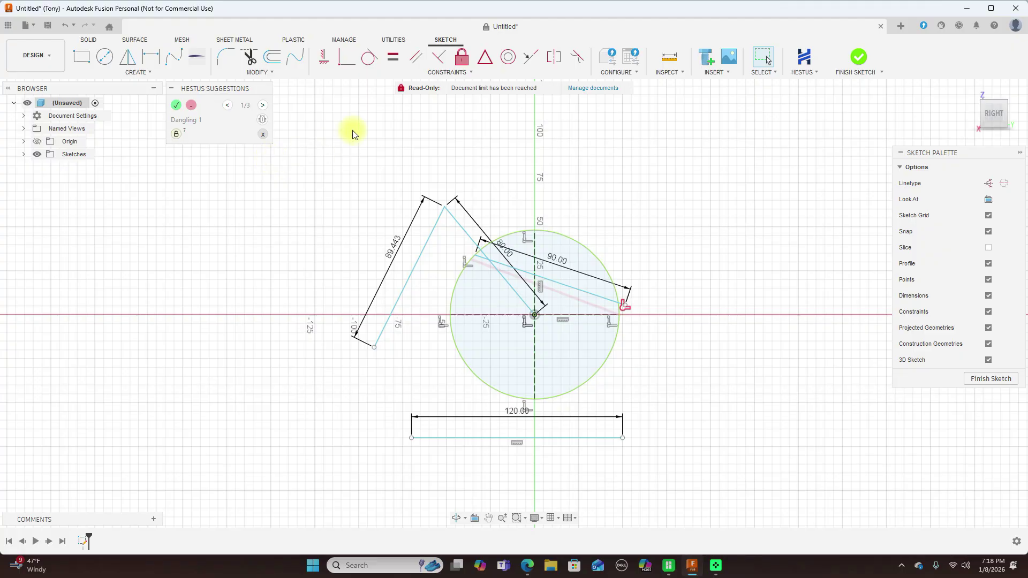
scroll(353, 134, down, 2)
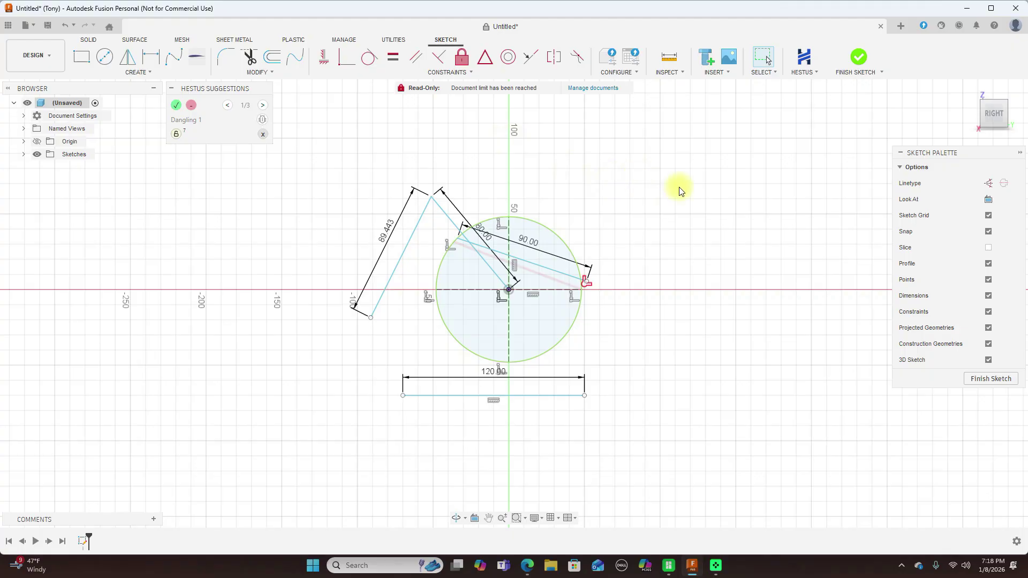
middle_drag(679, 191, 542, 195)
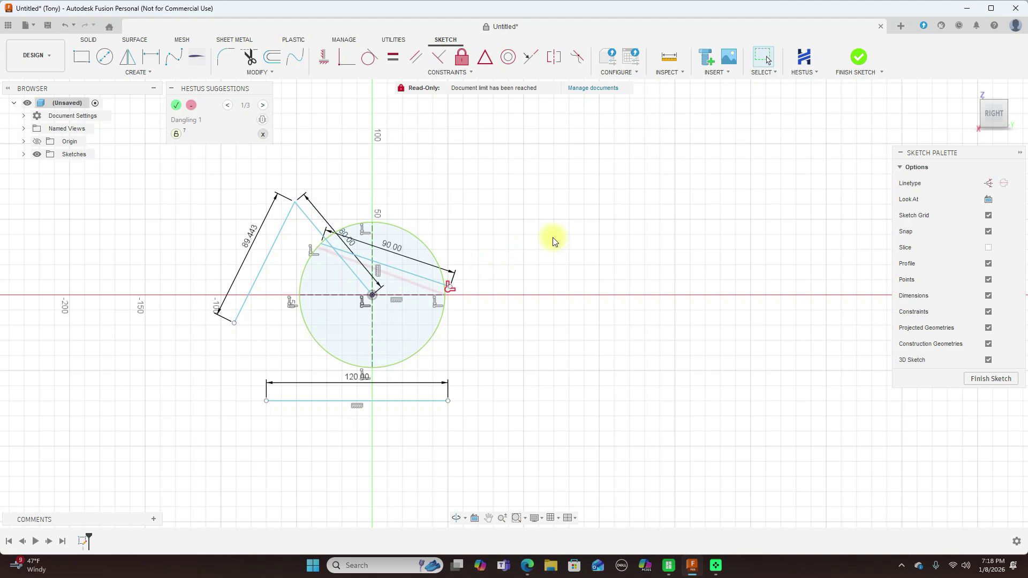
scroll(553, 241, up, 2)
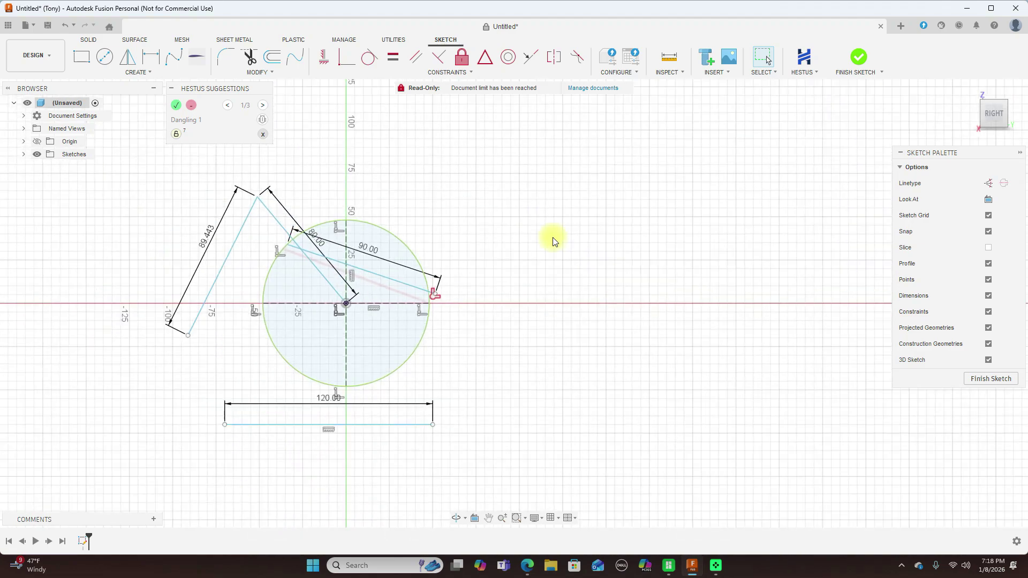
middle_drag(553, 241, 667, 252)
scroll(666, 251, down, 1)
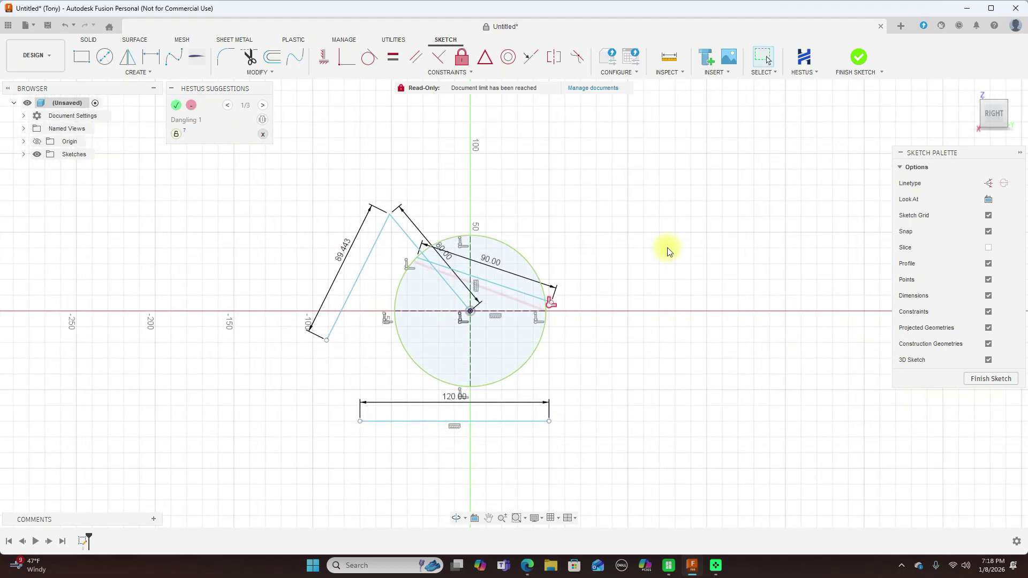